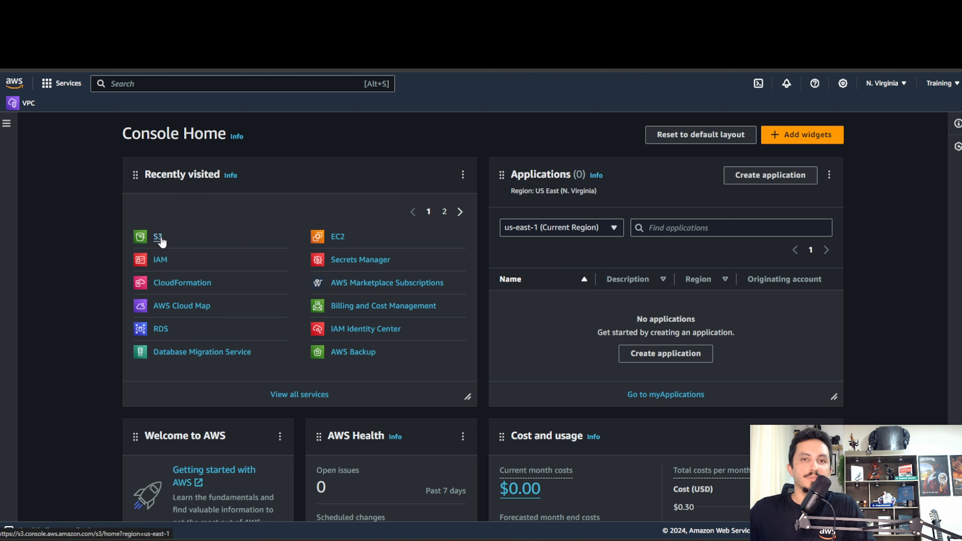
- Find the S3 service by searching for "s3" and start creating a new bucket
click(147, 87)
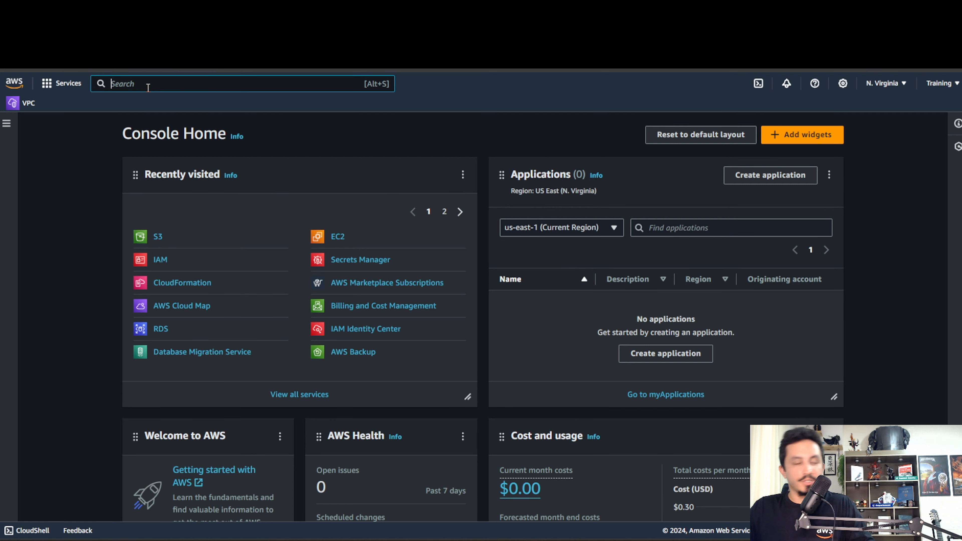
text(s3)
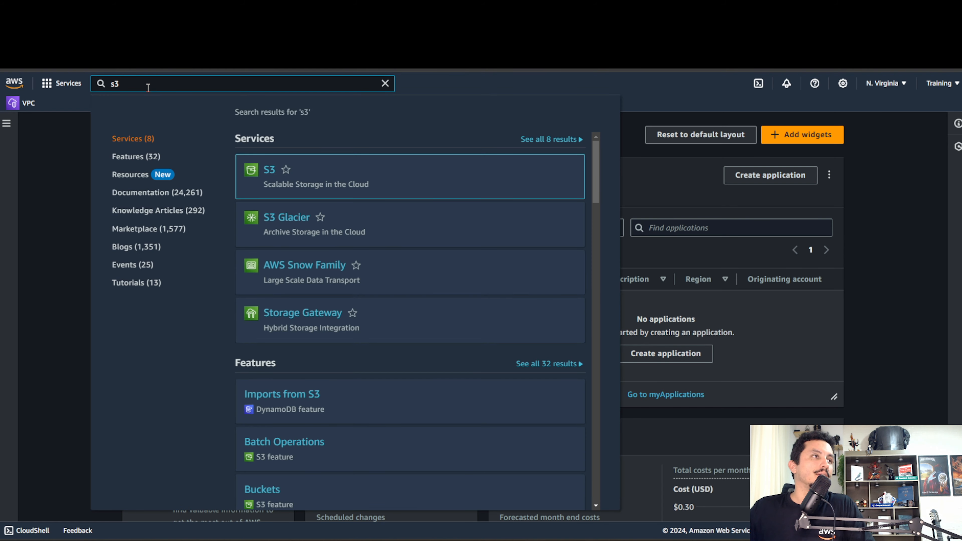
click(267, 174)
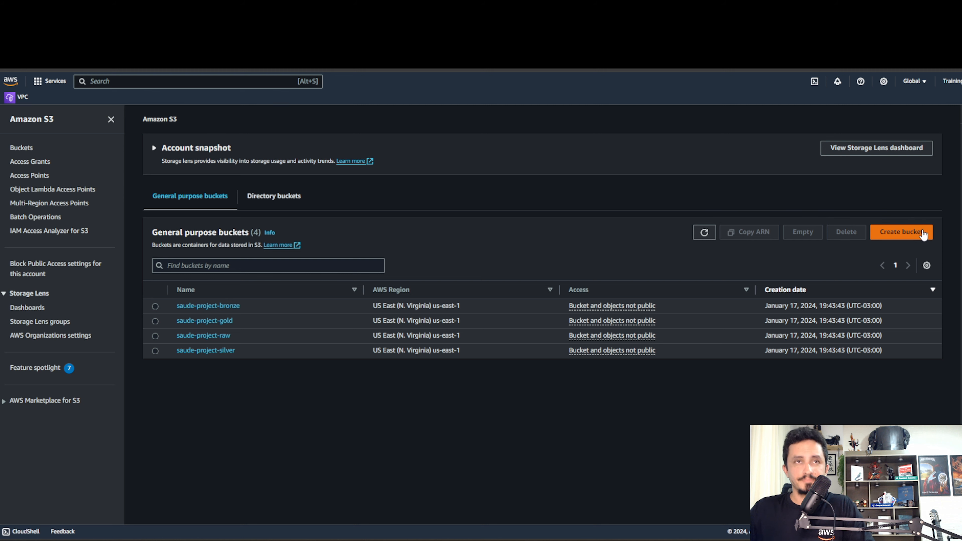
click(886, 232)
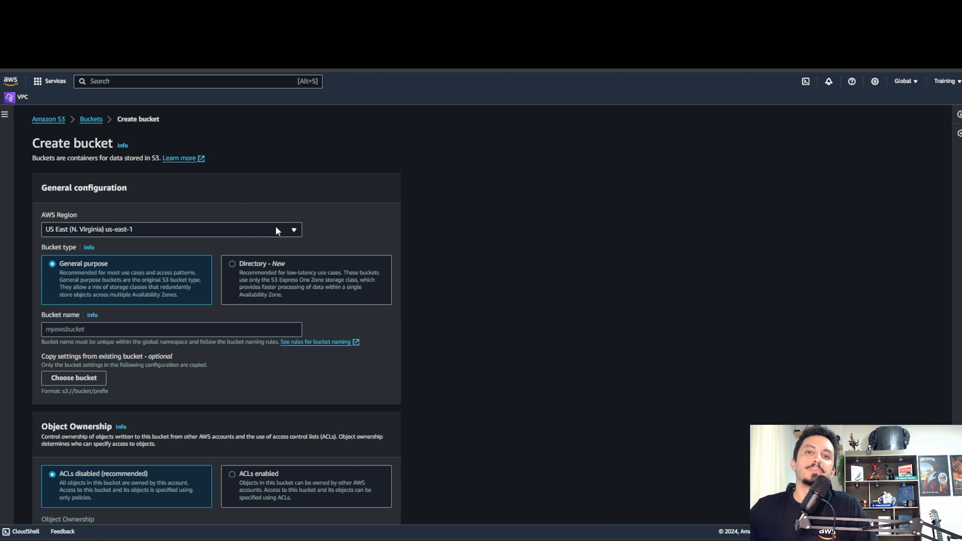
- Look through the AWS Region options available for the new bucket
click(277, 231)
scroll(205, 507, down, 10)
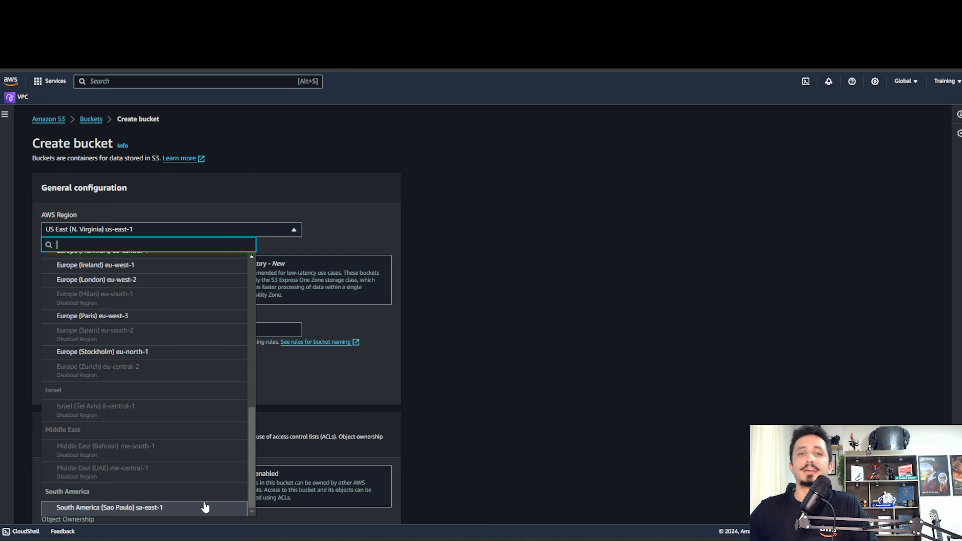
scroll(172, 471, up, 10)
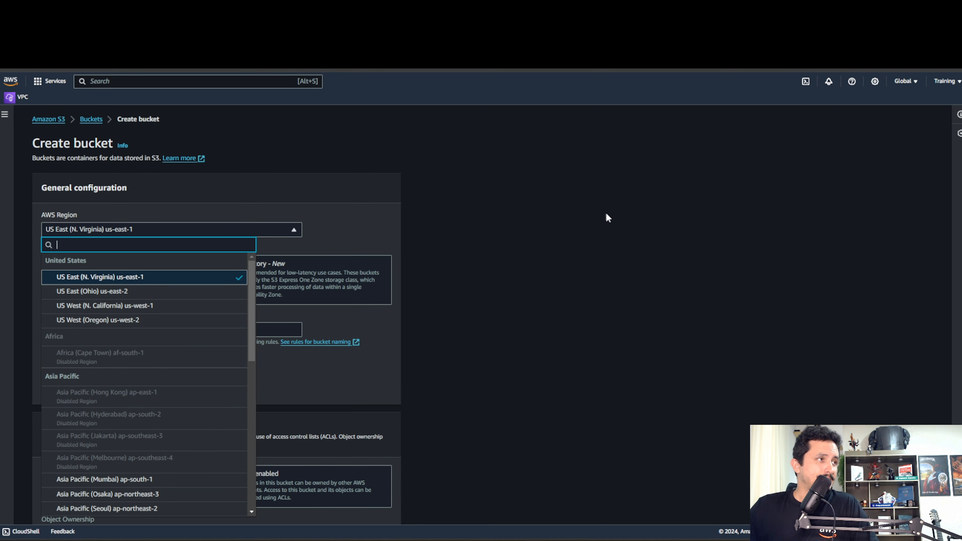
click(506, 232)
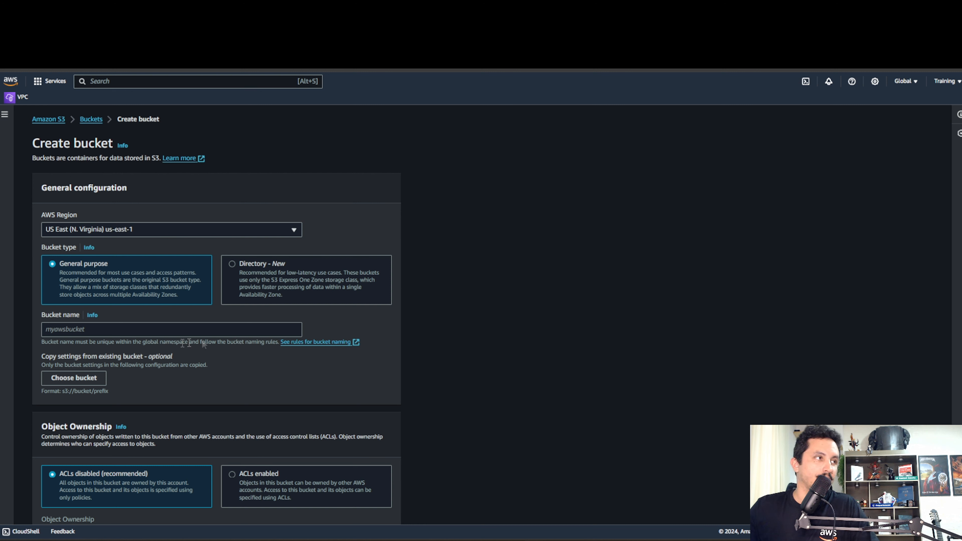
- Read the help information about general purpose and directory bucket types
click(150, 332)
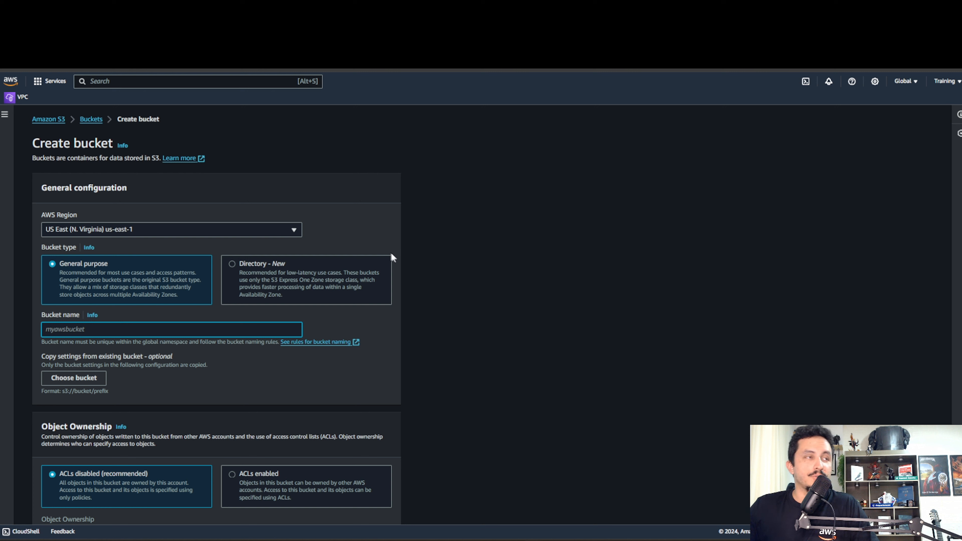
click(89, 247)
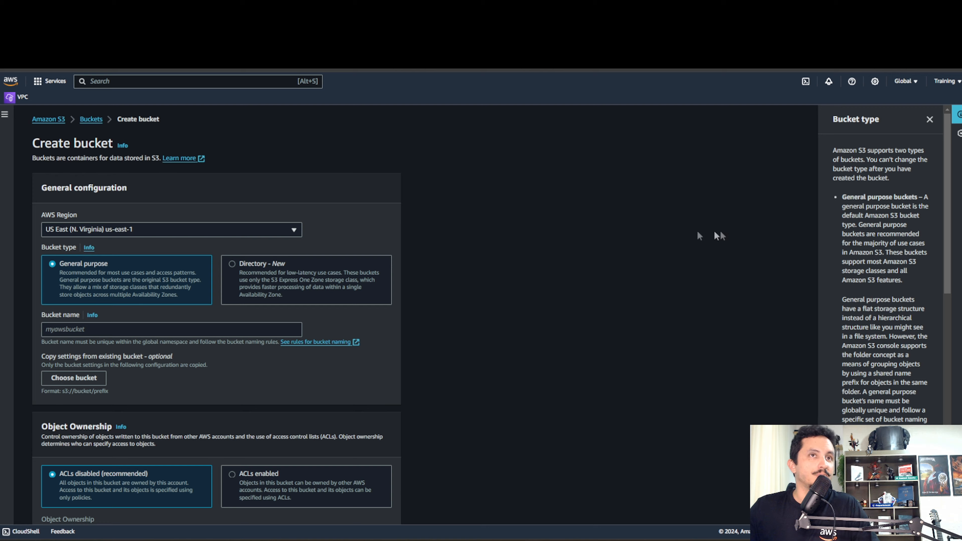
scroll(866, 222, down, 10)
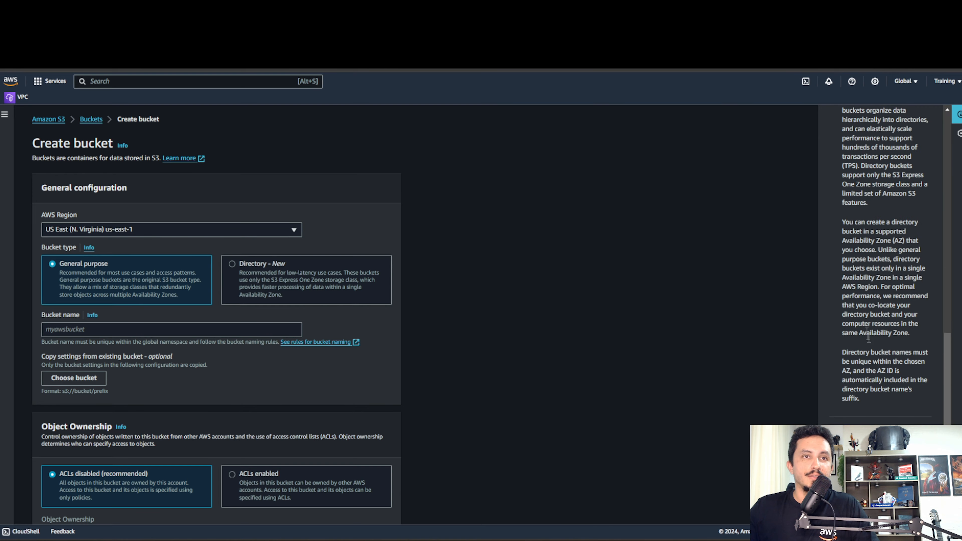
scroll(867, 346, up, 10)
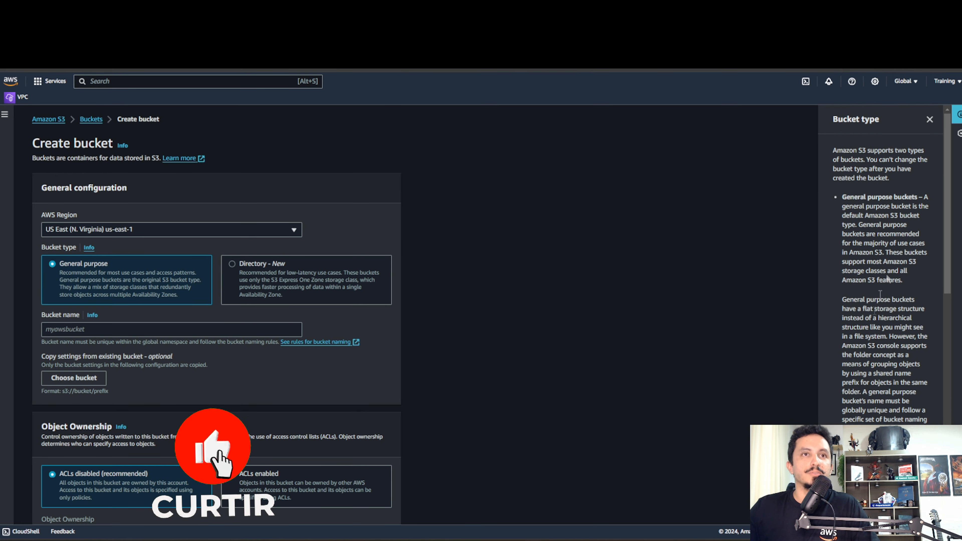
click(928, 119)
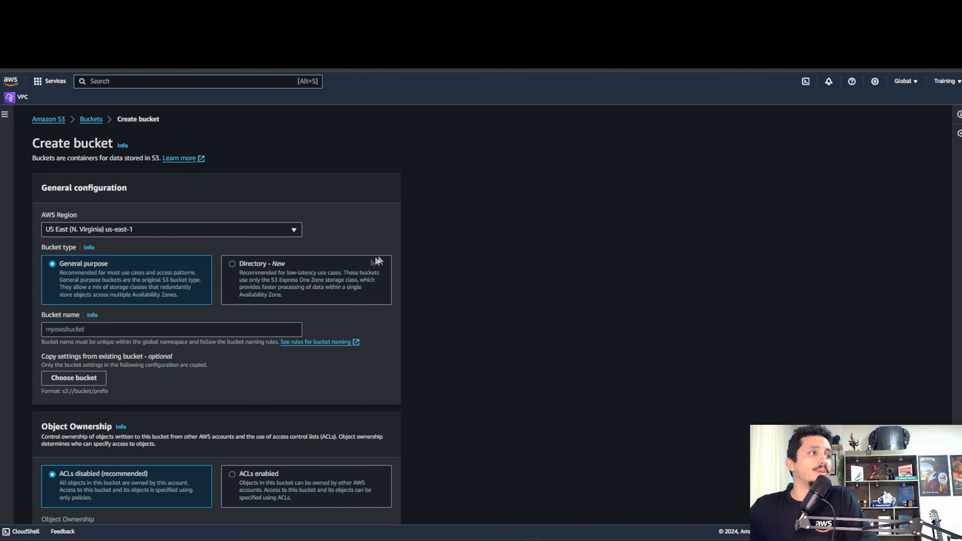
- Read the bucket name help and the documentation page on bucket naming rules
click(92, 315)
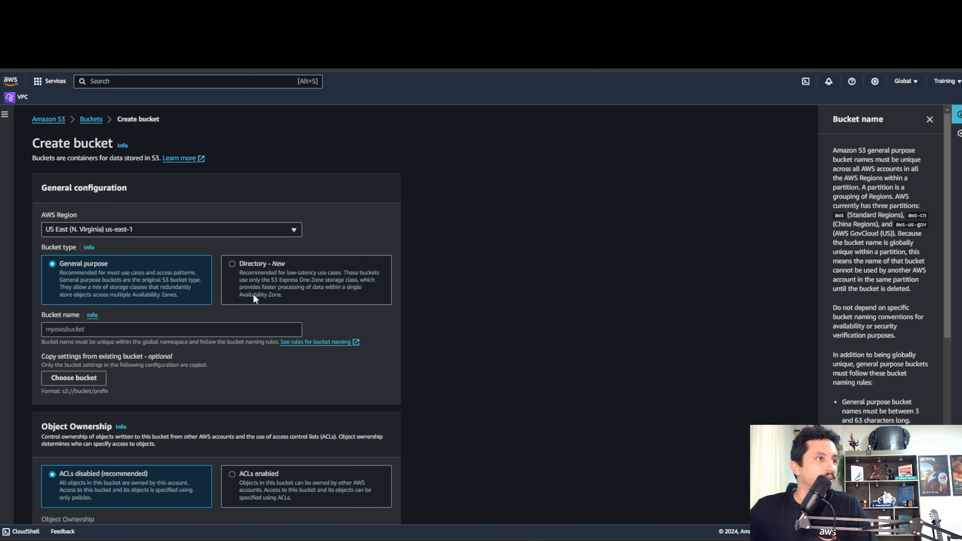
click(929, 119)
click(304, 341)
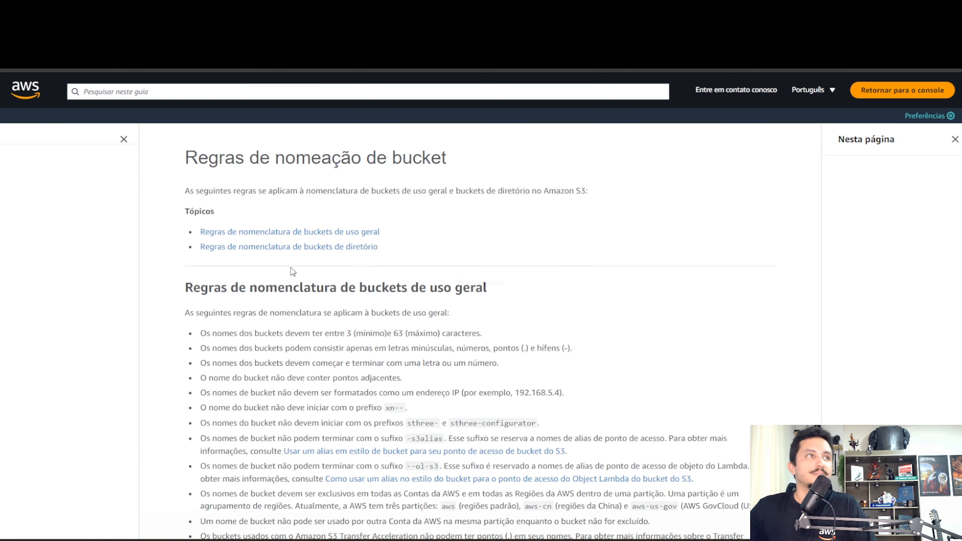
scroll(442, 273, down, 1)
scroll(418, 274, up, 1)
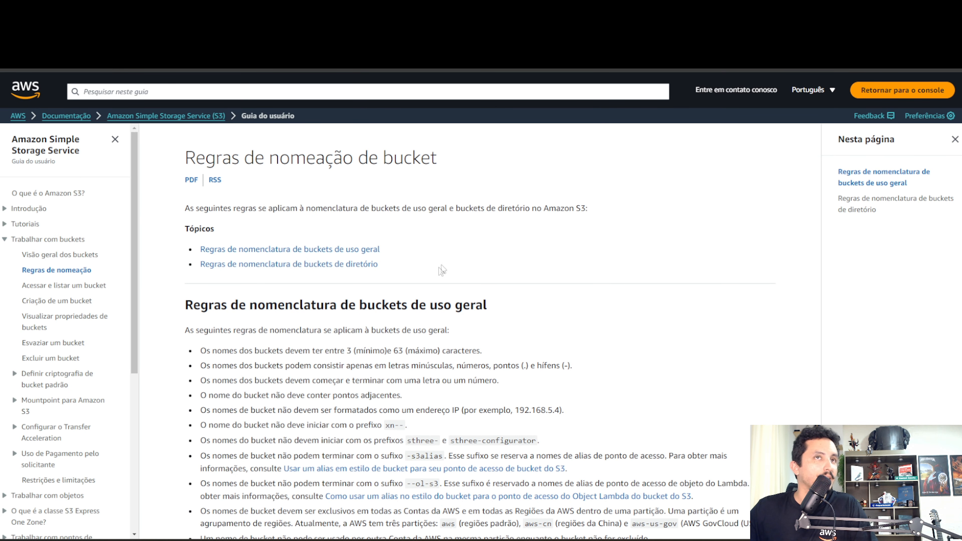
scroll(446, 265, down, 1)
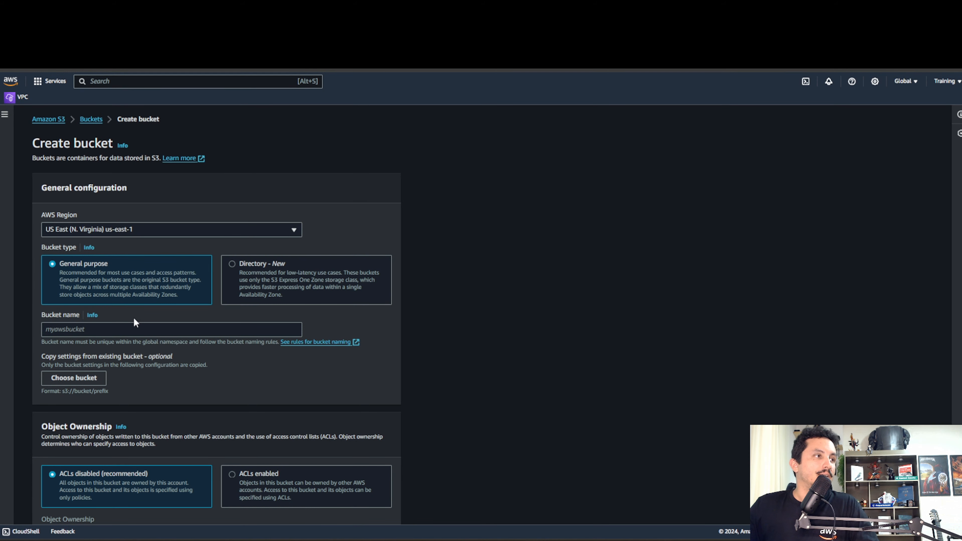
- Enter "teste" as the name of the new bucket
click(135, 329)
text(test)
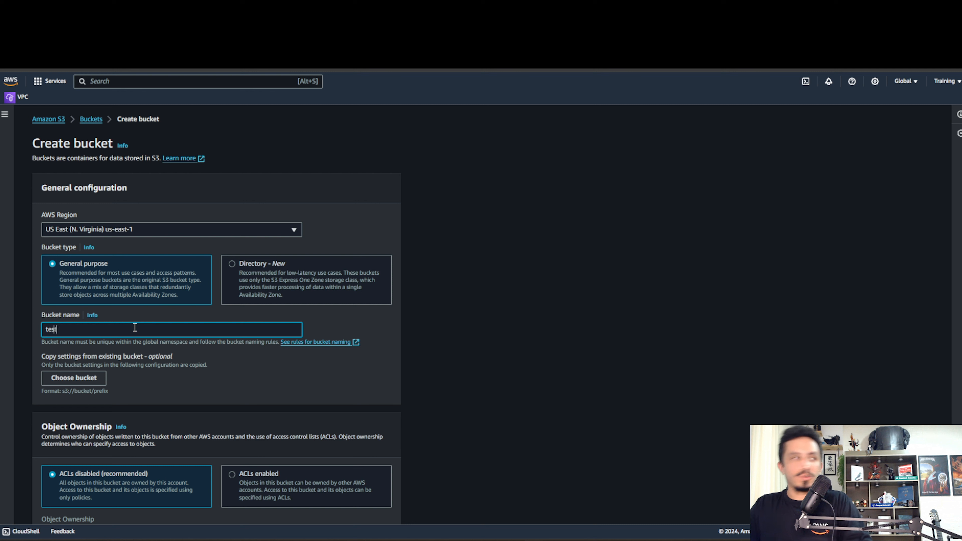
text(e)
click(326, 390)
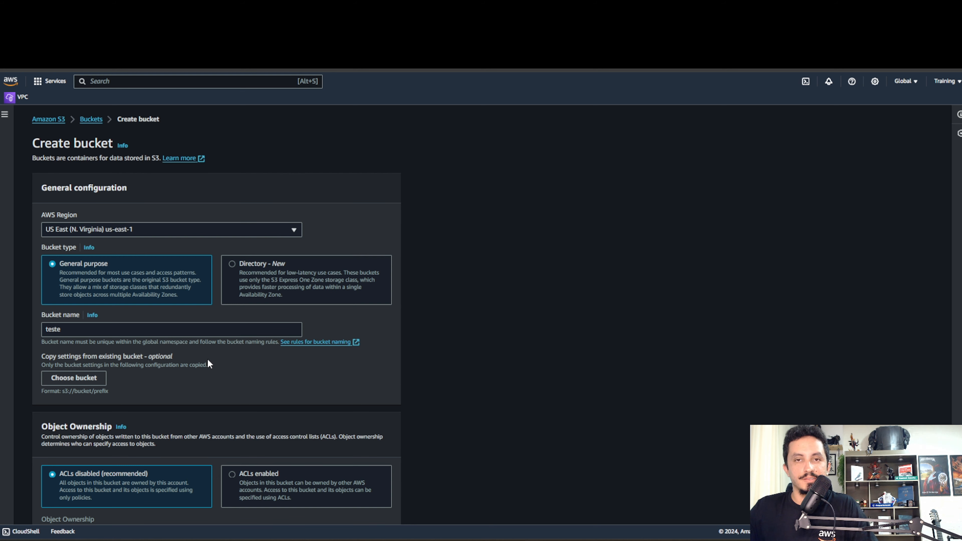
- View the existing buckets whose settings could be copied, without choosing one
scroll(208, 360, down, 1)
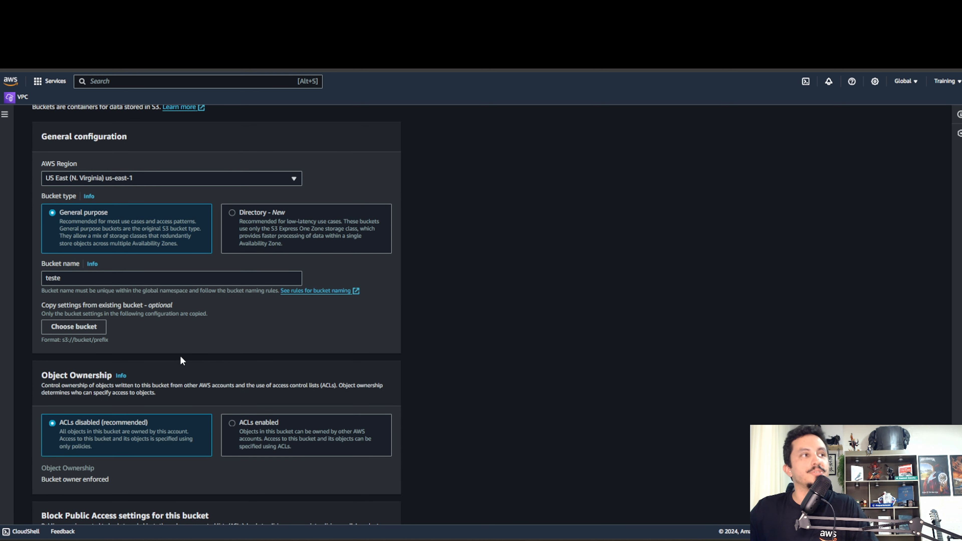
click(94, 333)
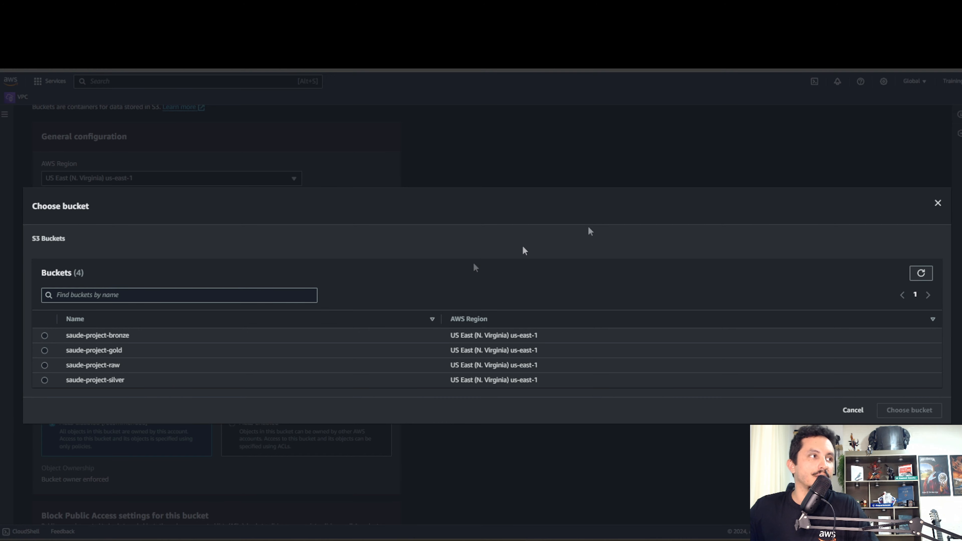
click(935, 211)
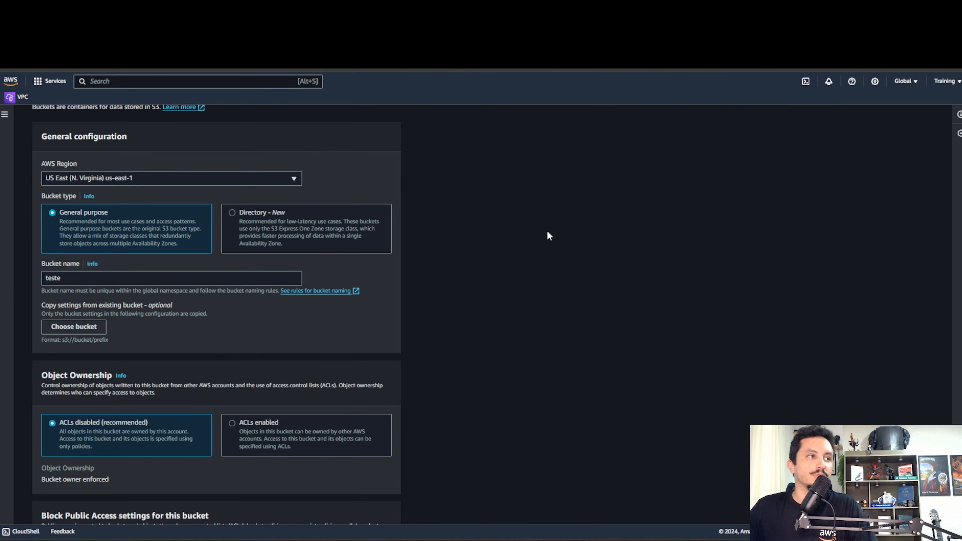
- Review the Object Ownership and Block Public Access settings, keeping Bucket Versioning set to Disable
scroll(547, 235, down, 4)
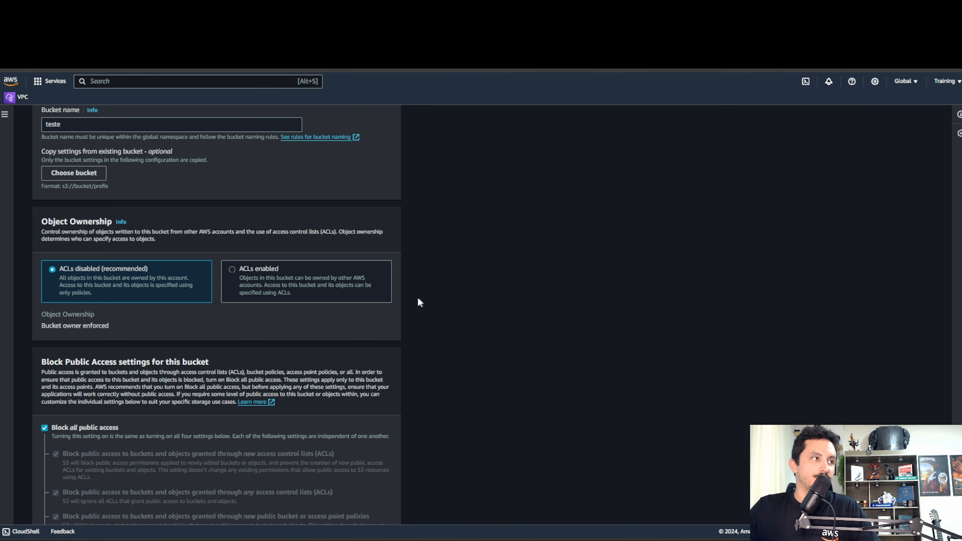
scroll(417, 299, down, 4)
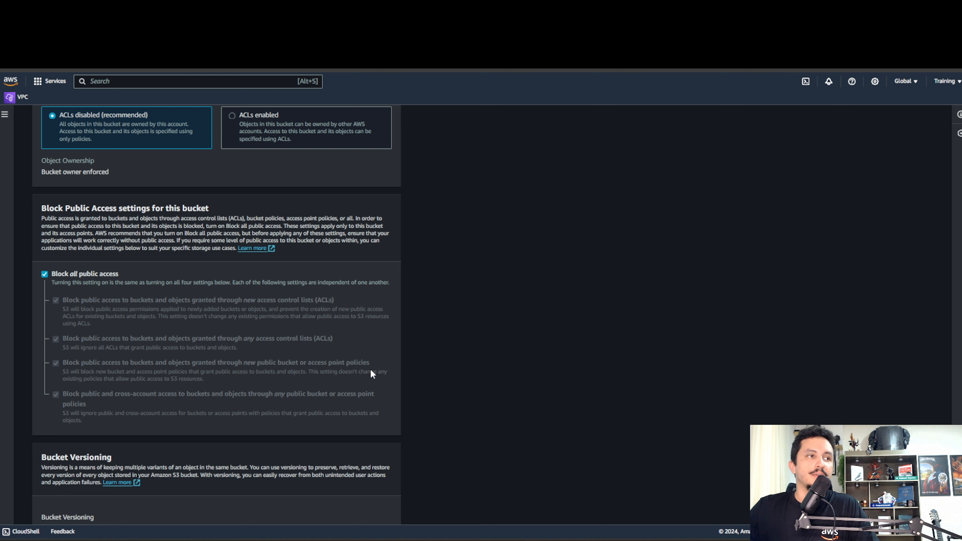
scroll(227, 354, down, 4)
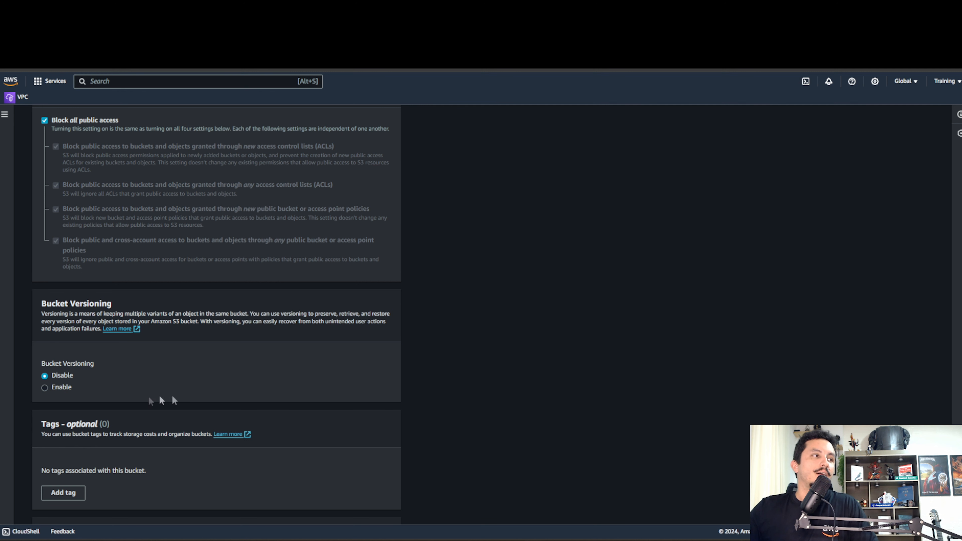
click(43, 376)
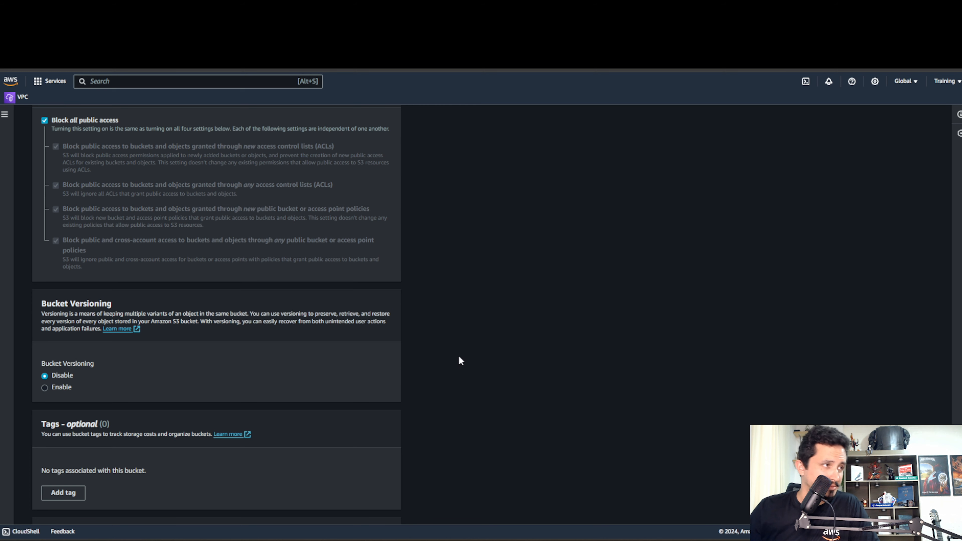
- Add a blank tag to the bucket to see its key and value fields, and remove it again
scroll(451, 371, down, 3)
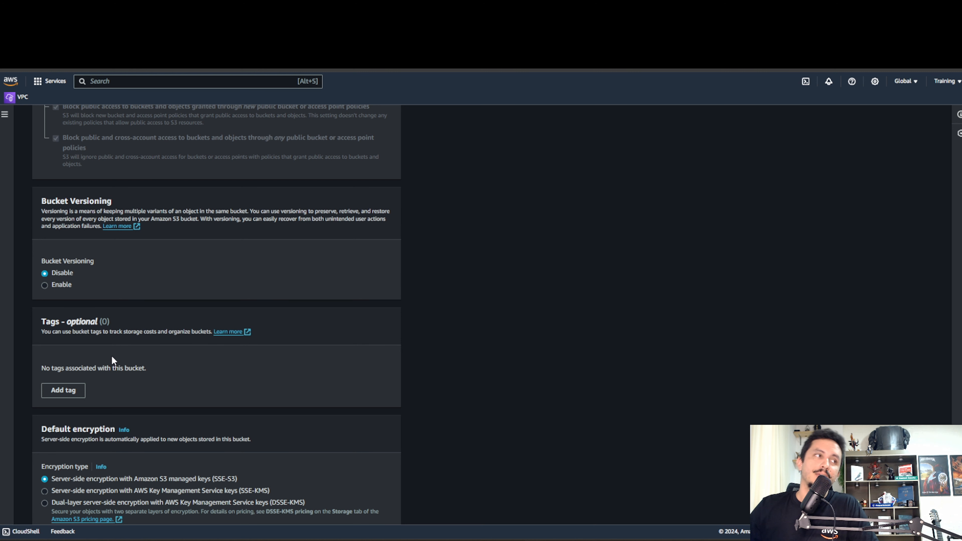
click(62, 393)
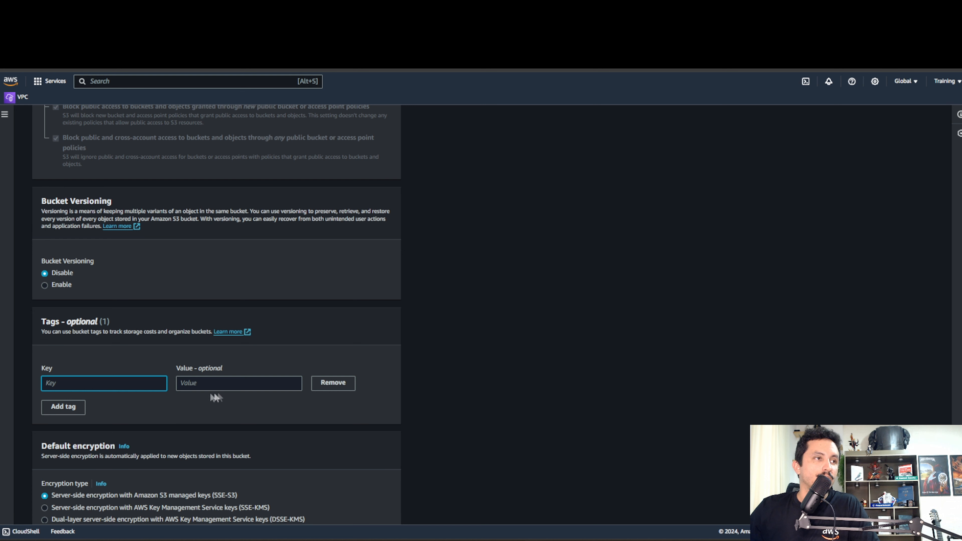
click(322, 386)
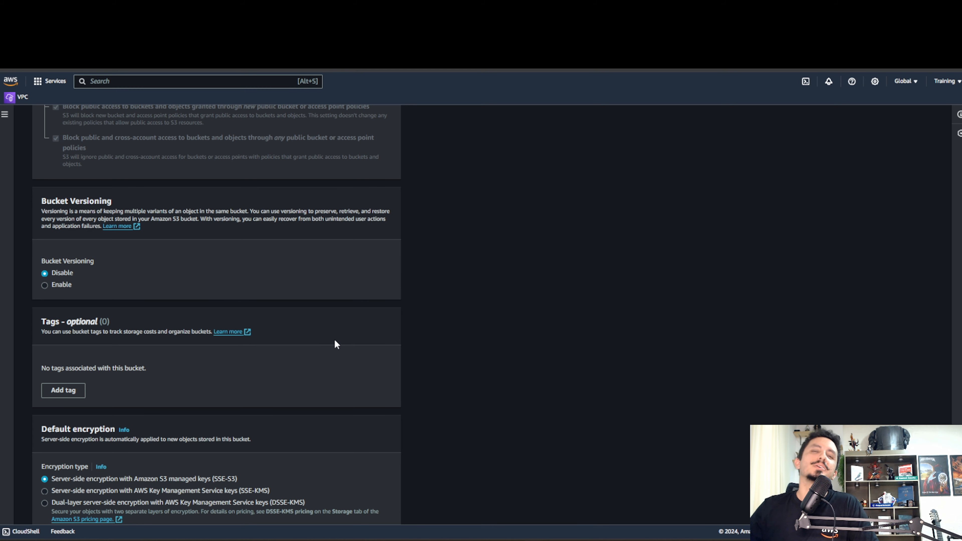
- Review the default encryption types and expand the advanced settings to examine the Object Lock options
scroll(335, 339, down, 5)
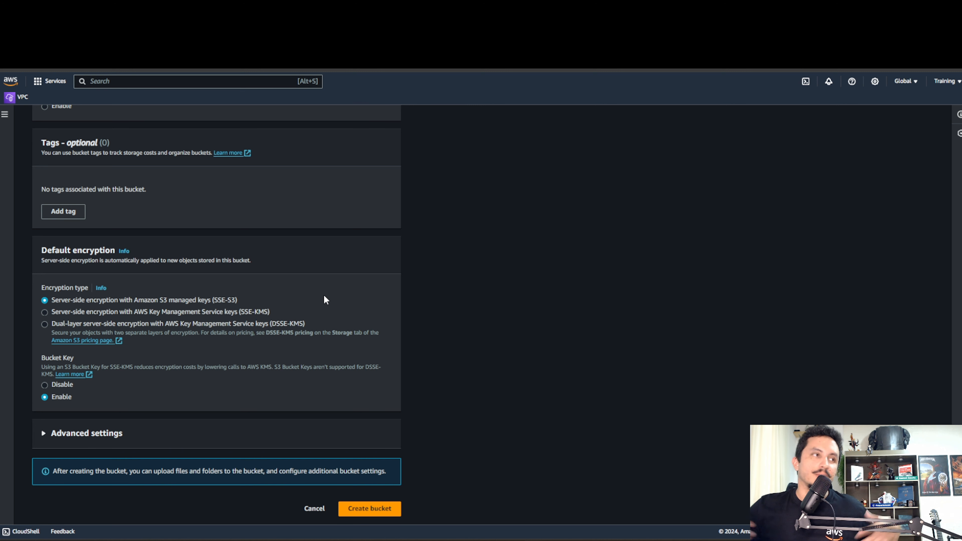
drag(320, 325, 62, 317)
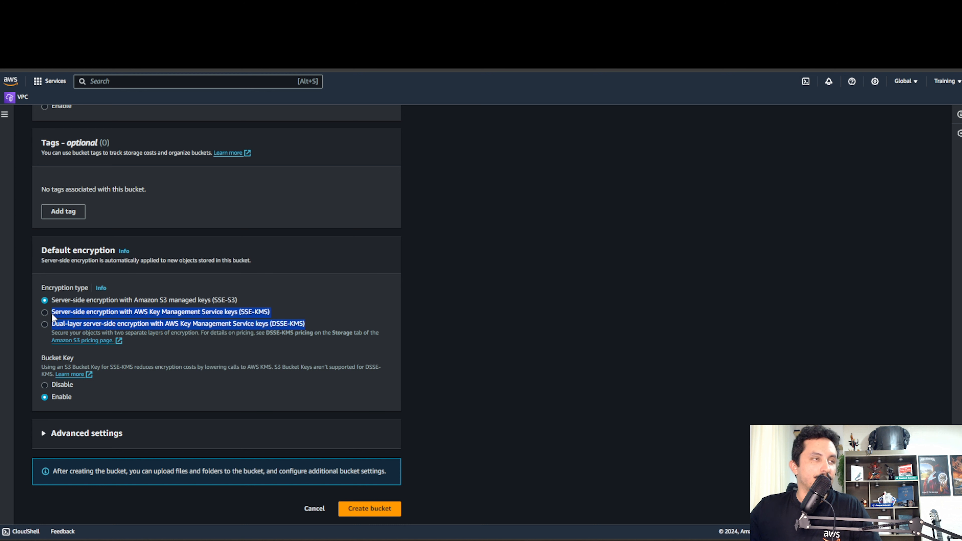
click(503, 314)
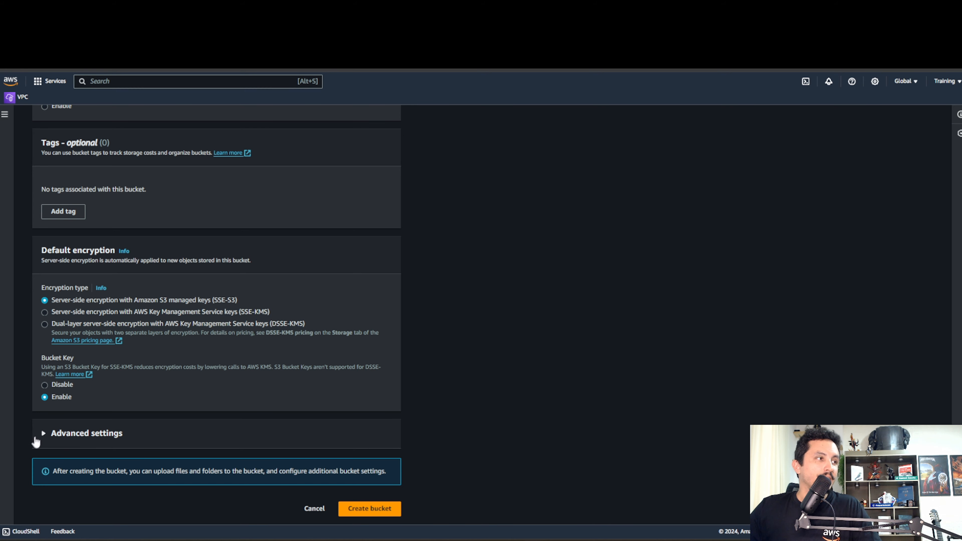
click(45, 435)
scroll(366, 410, down, 3)
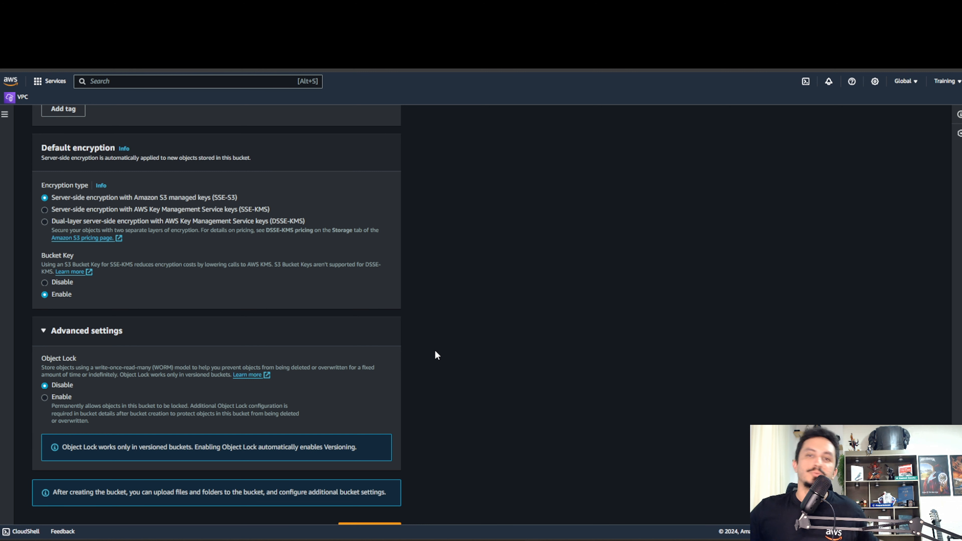
- Extend the bucket name to "teste-video-aws" so that it is unique
scroll(424, 358, up, 15)
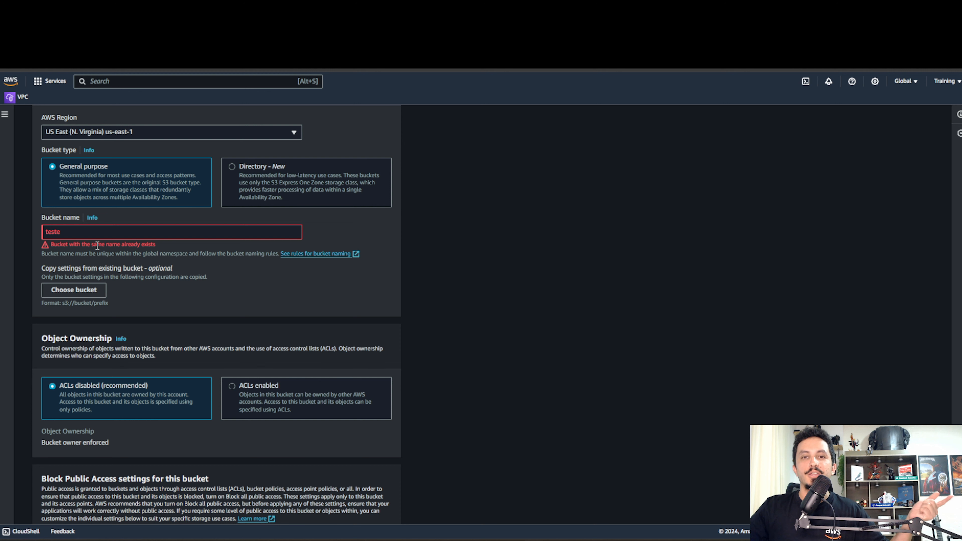
click(97, 239)
text(-)
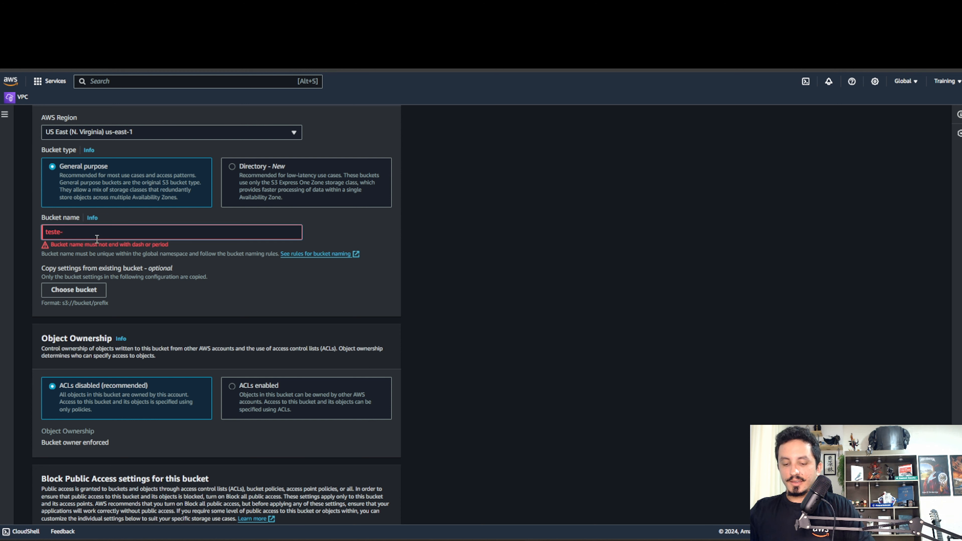
text(video-aws)
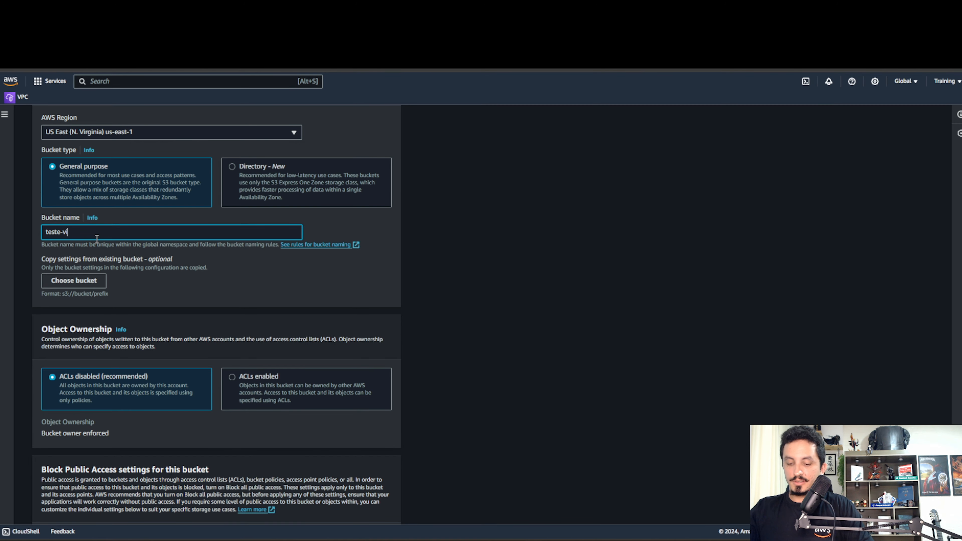
- Create the teste-video-aws bucket, keeping SSE-S3 default encryption and Object Lock disabled
click(504, 289)
scroll(504, 290, down, 15)
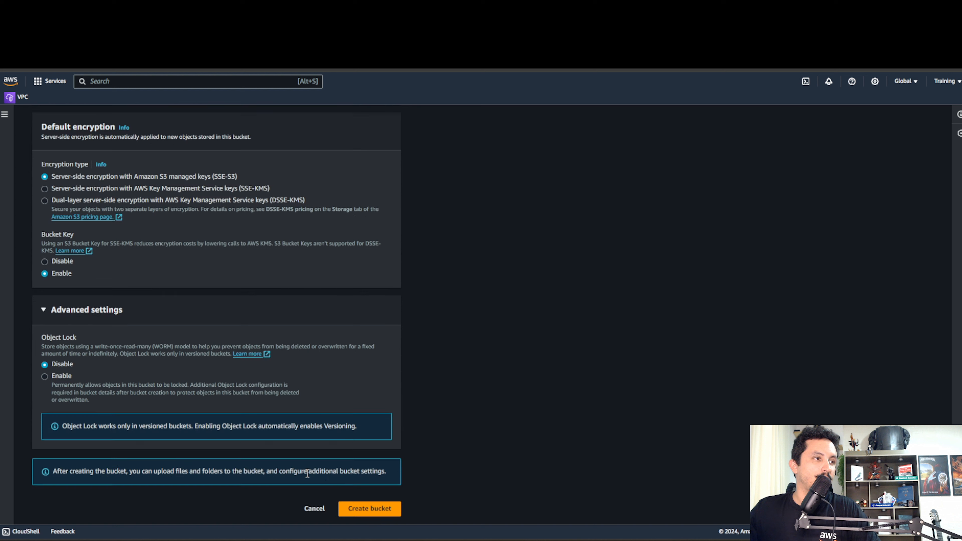
click(363, 508)
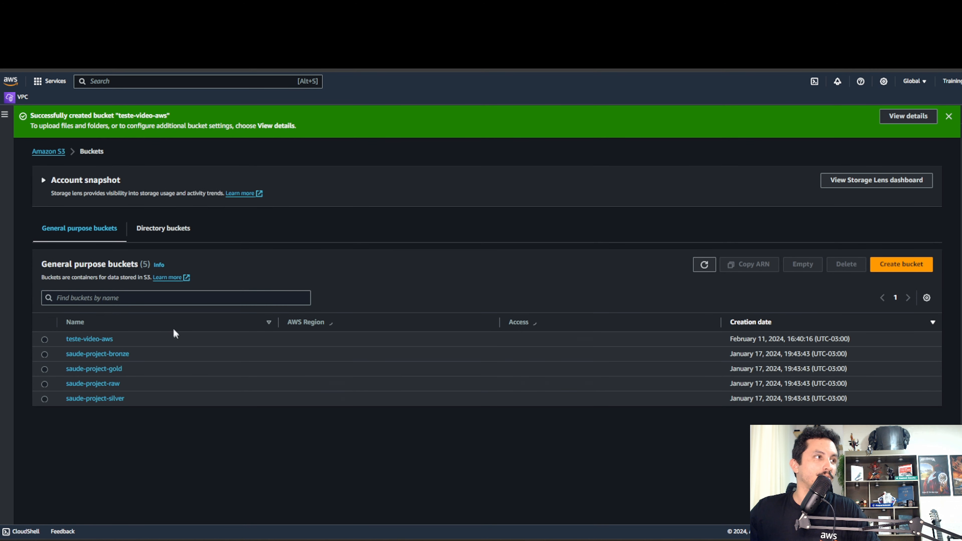
- Open the teste-video-aws bucket and look through its properties, permissions, metrics and access points, returning to its object list
click(86, 339)
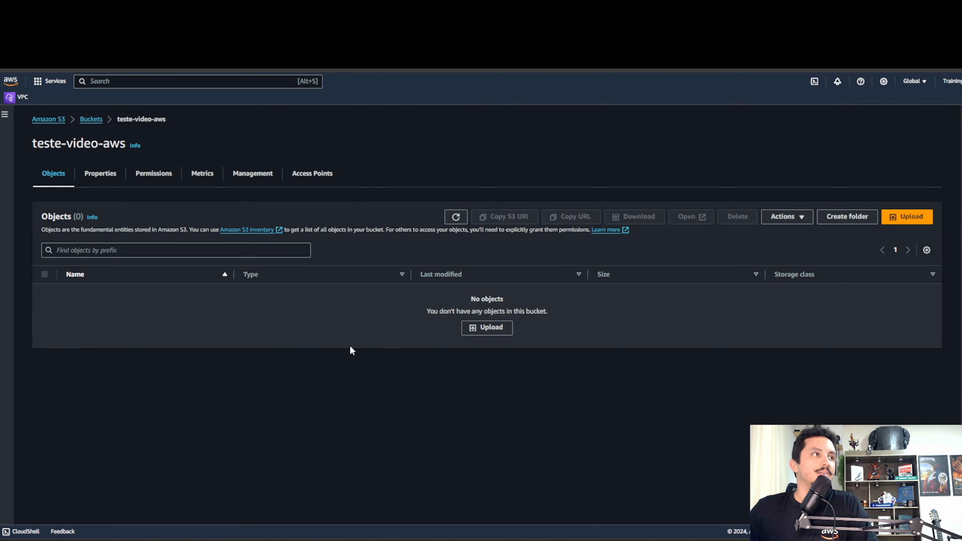
click(111, 176)
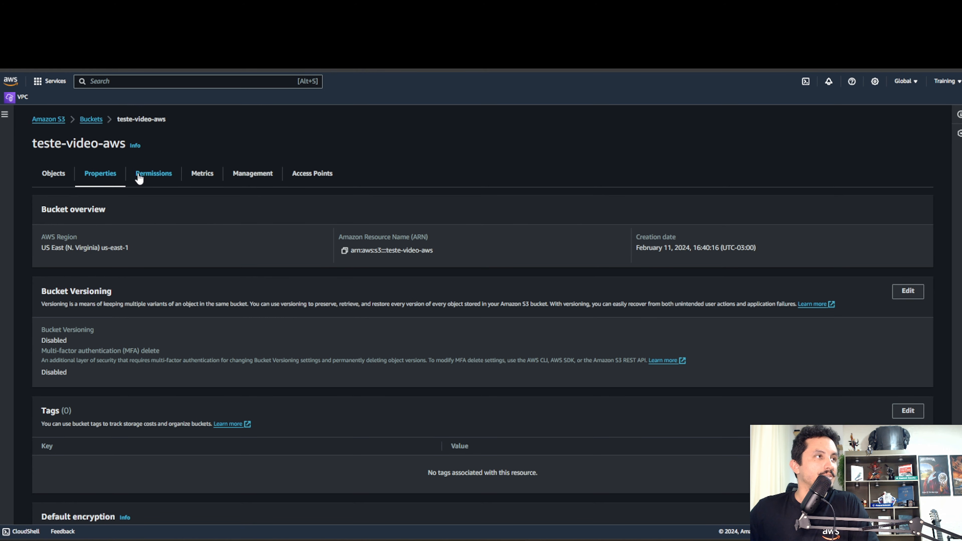
click(161, 179)
click(193, 178)
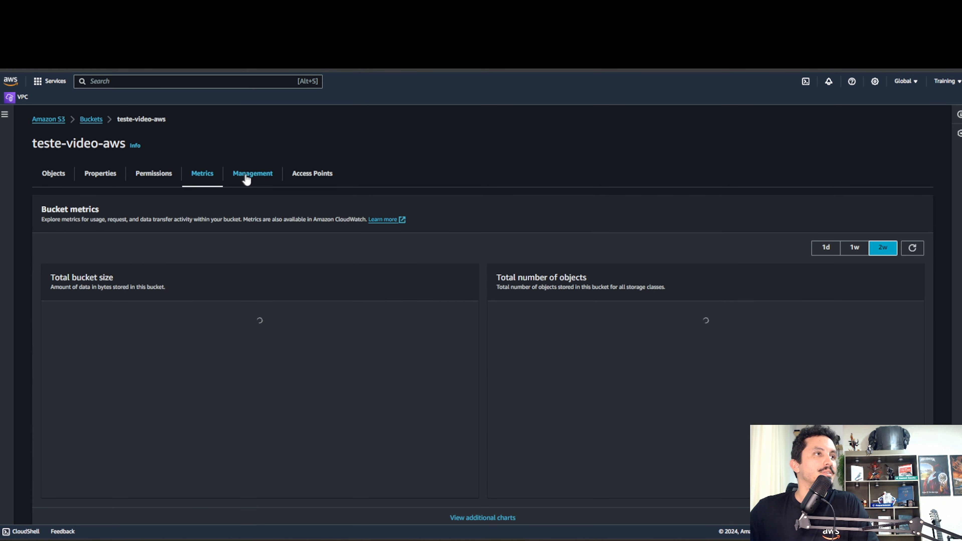
click(302, 178)
click(60, 175)
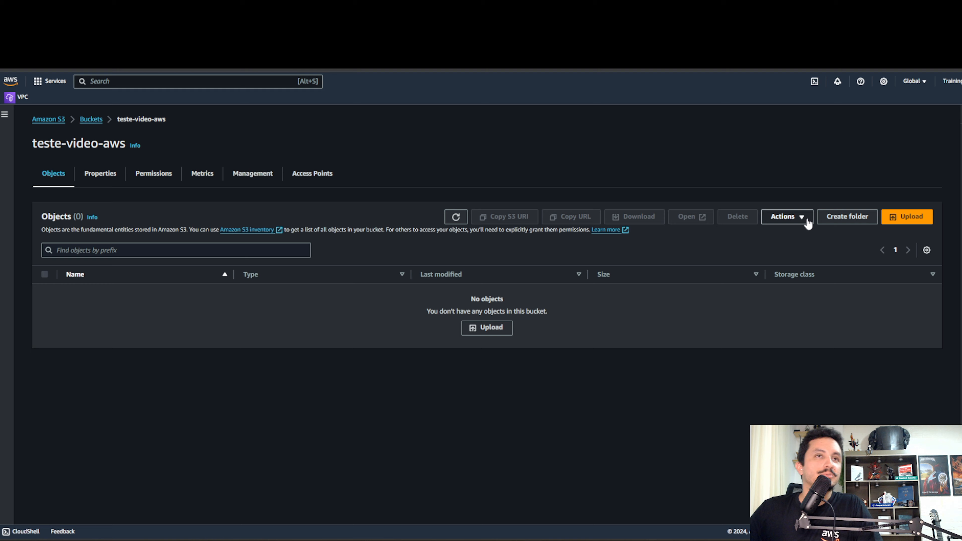
- Create a folder named "teste-awes-video" in the bucket without specifying an encryption key
click(829, 219)
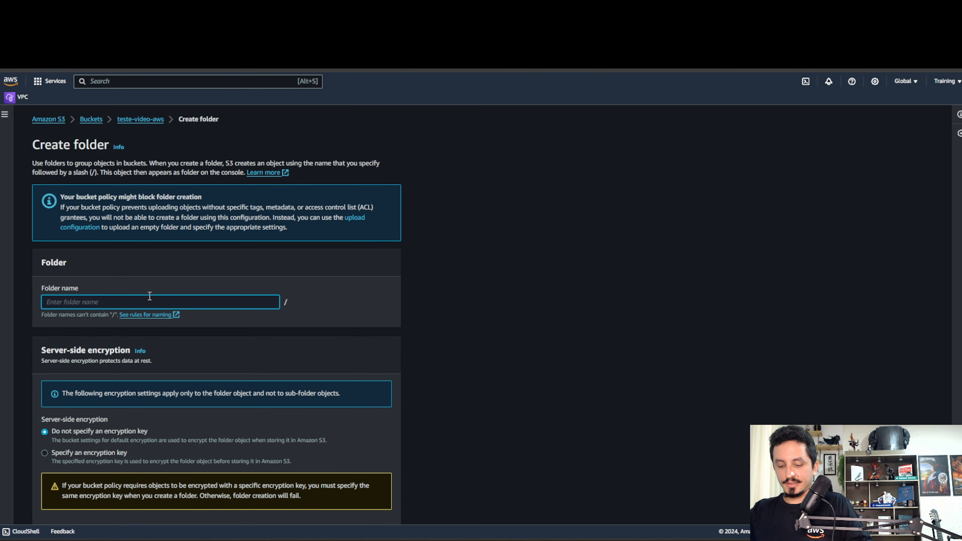
text(teste-awes-video)
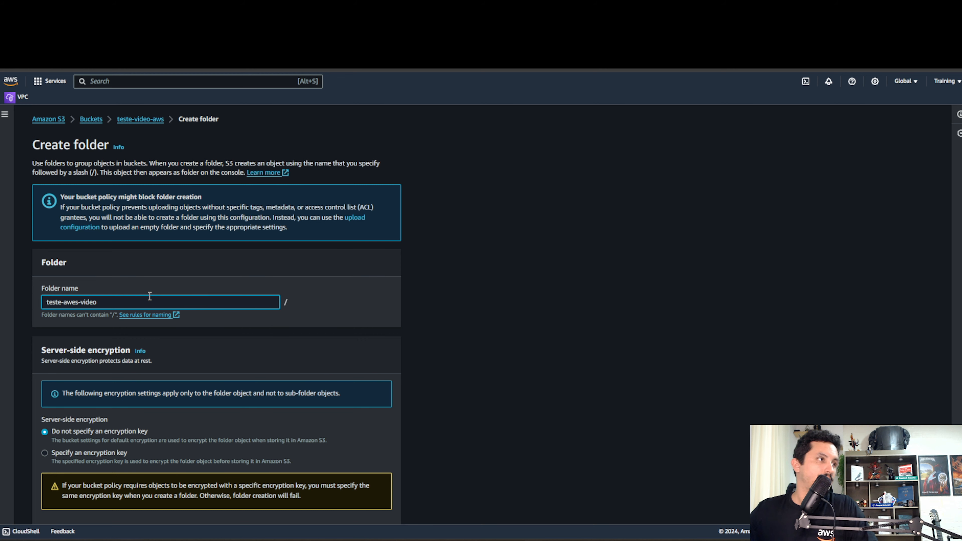
scroll(553, 326, down, 1)
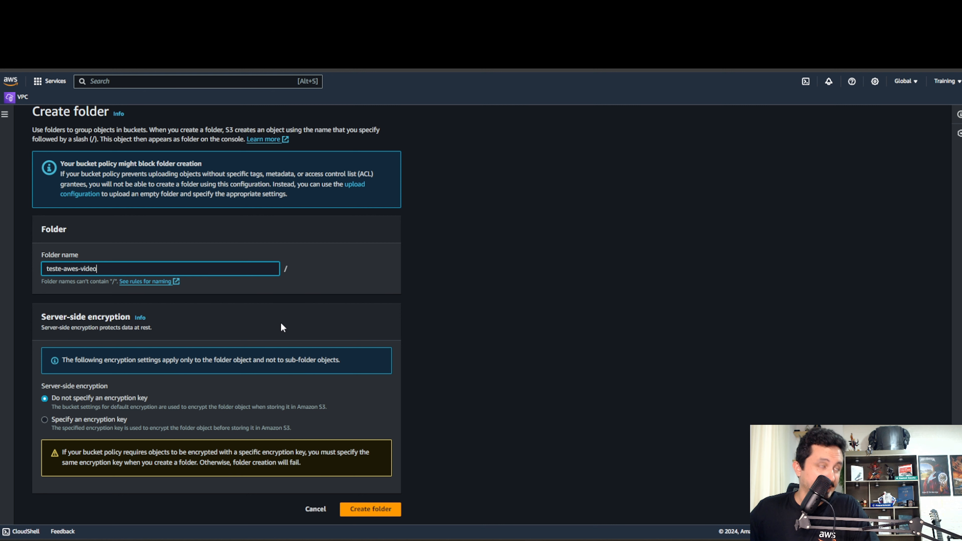
scroll(287, 339, up, 1)
scroll(288, 339, down, 1)
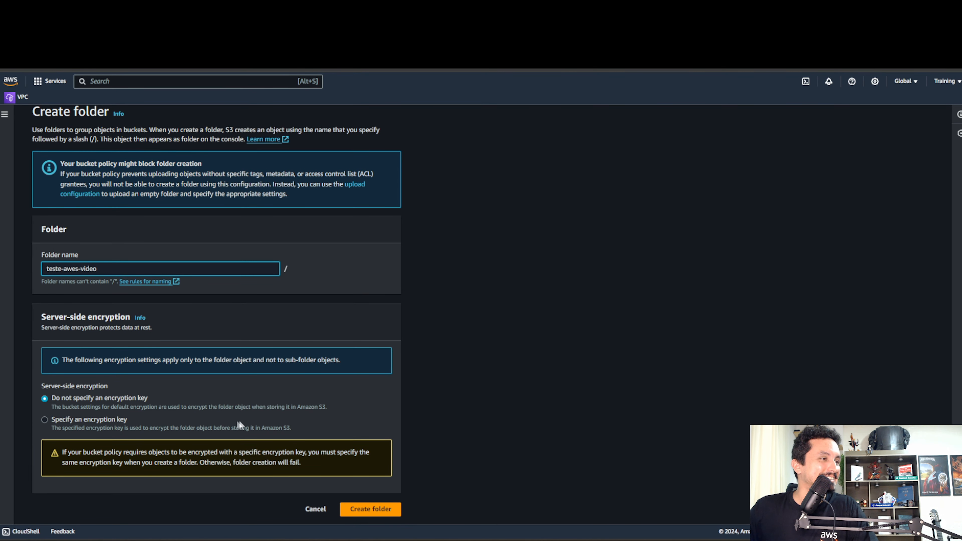
click(370, 509)
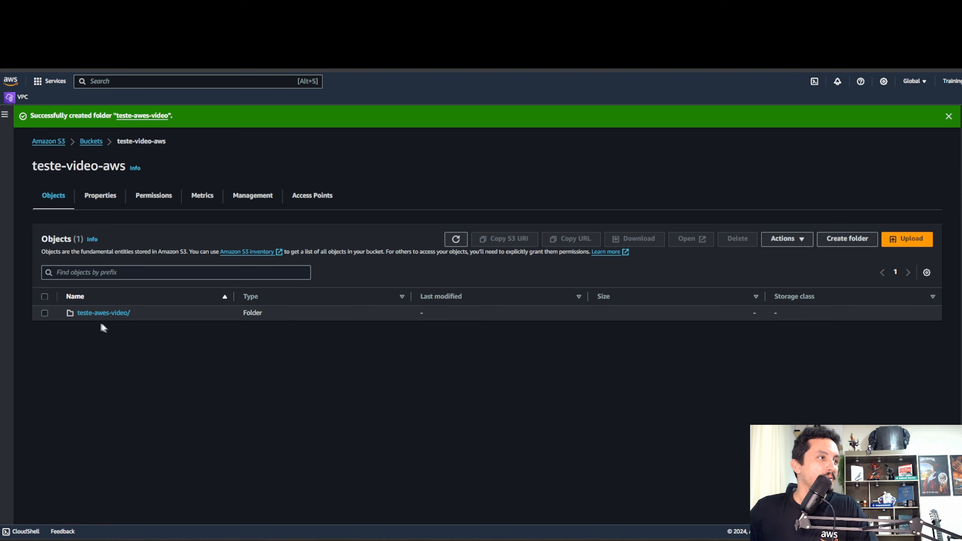
- View the contents of the teste-awes-video folder, return to the bucket list, and reopen the folder through the teste-video-aws bucket
click(98, 314)
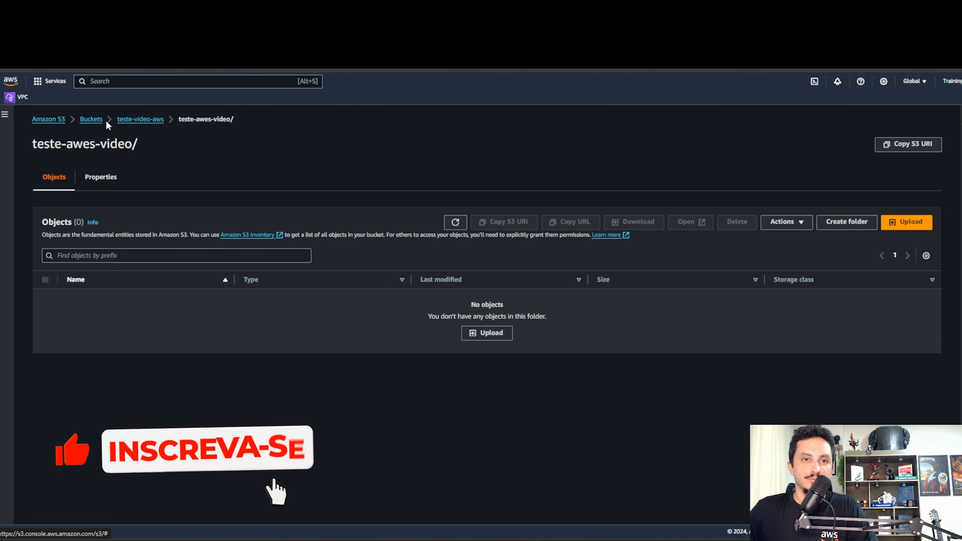
click(97, 120)
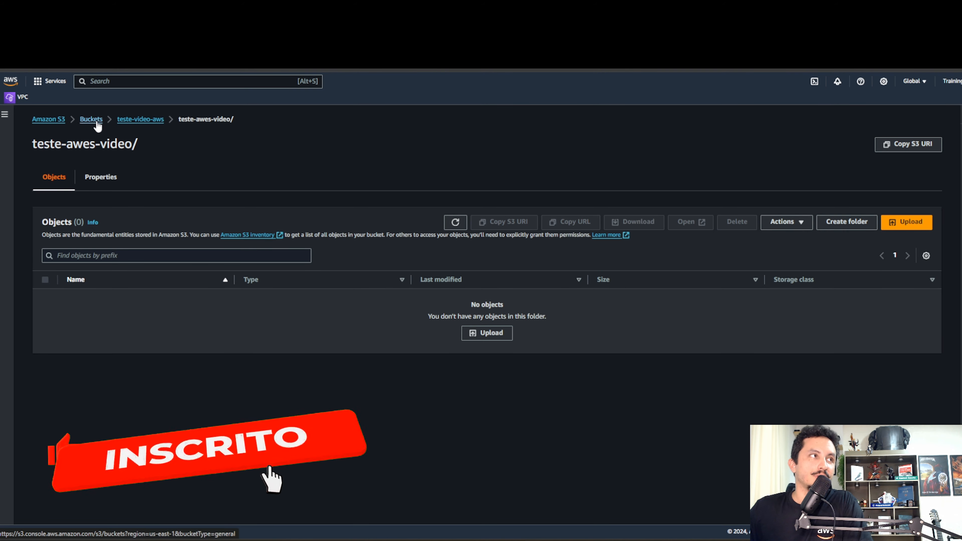
click(90, 305)
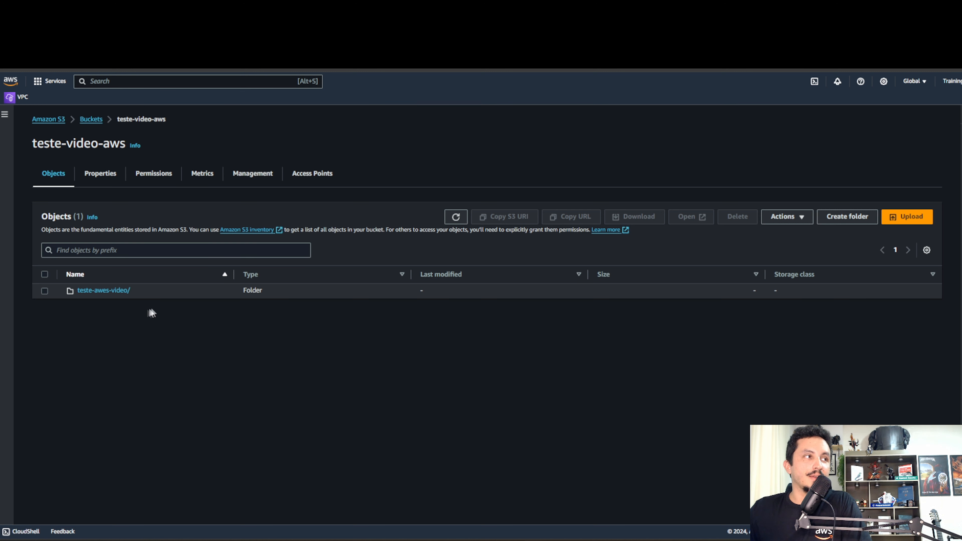
click(113, 292)
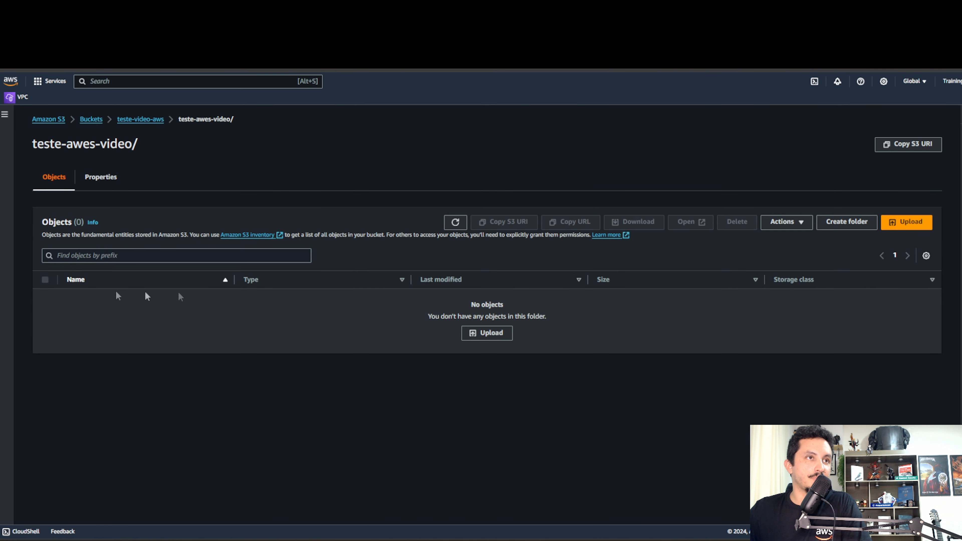